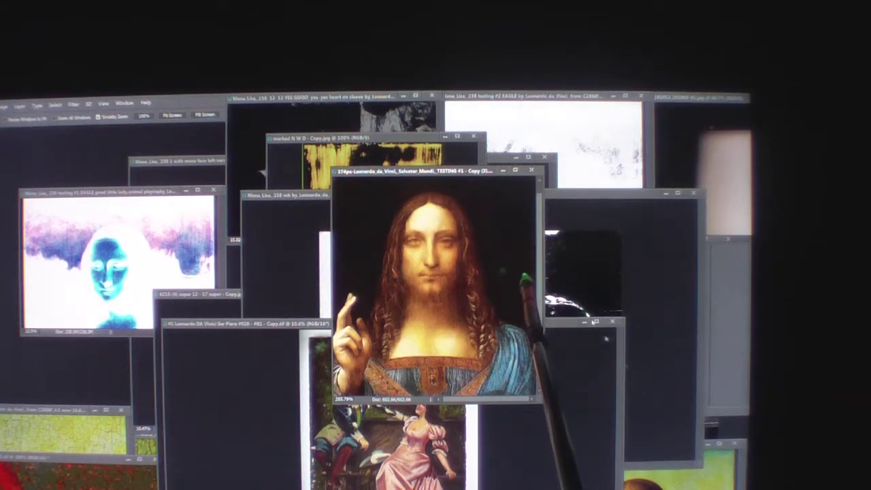
Bring the garden-couple painting forward, test it over Salvator Mundi, then park it at the bottom
click(578, 353)
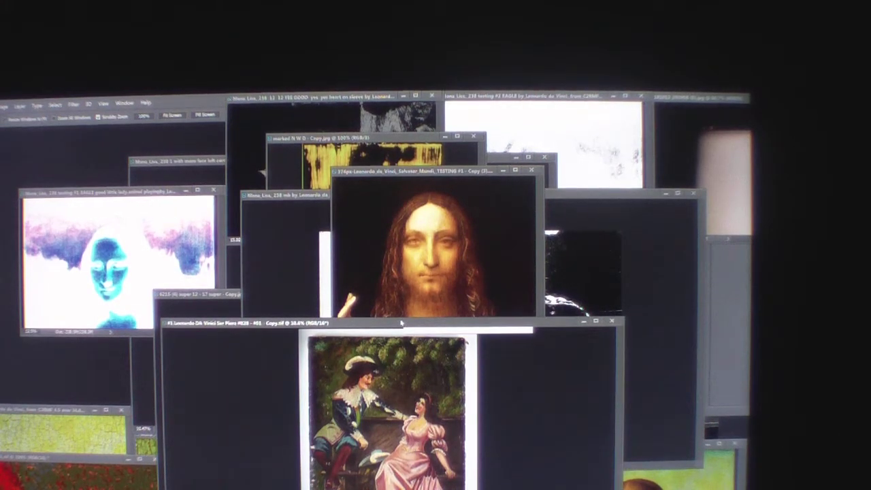
drag(398, 326, 437, 182)
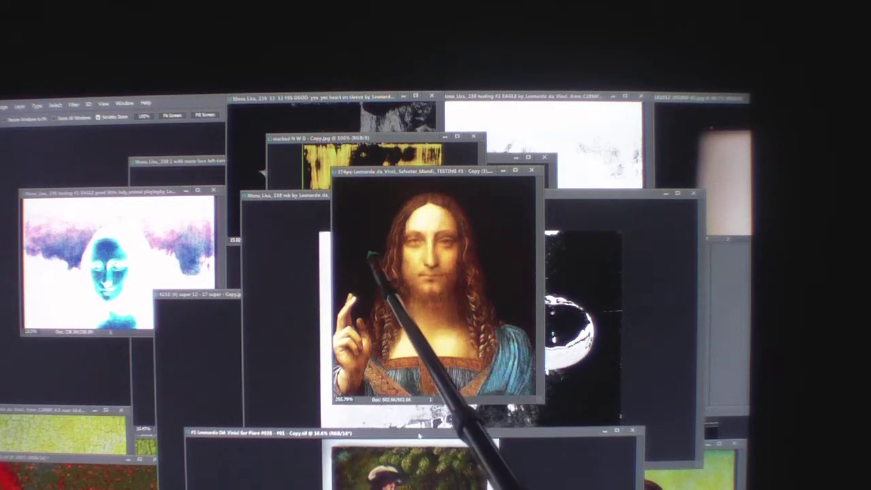
drag(418, 437, 421, 183)
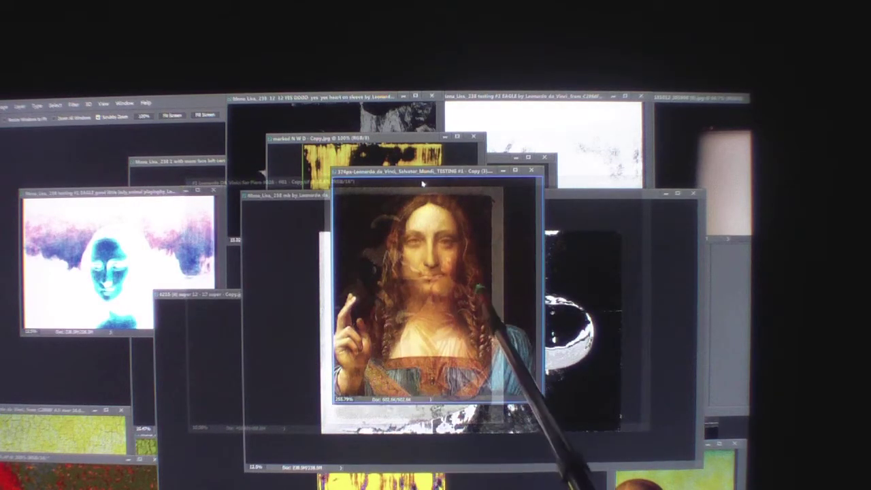
drag(422, 184, 422, 481)
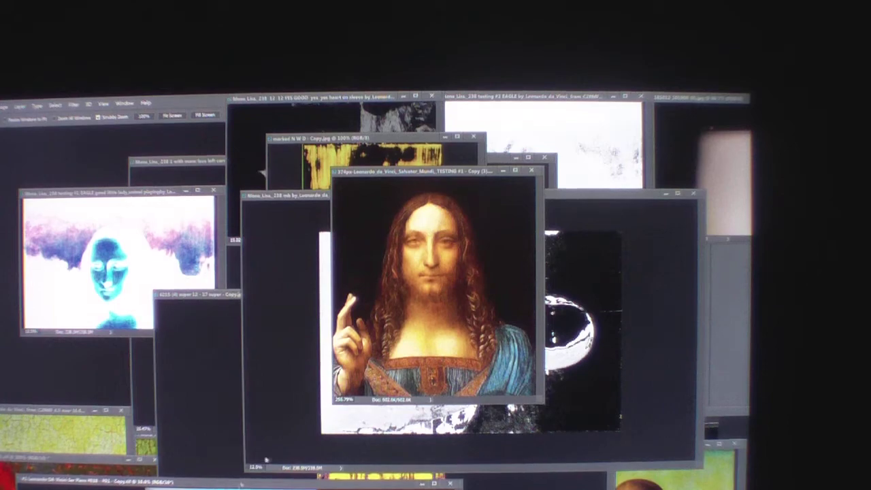
Move the Salvator Mundi window to the lower right and start rotating the garden-couple painting
drag(461, 174, 431, 470)
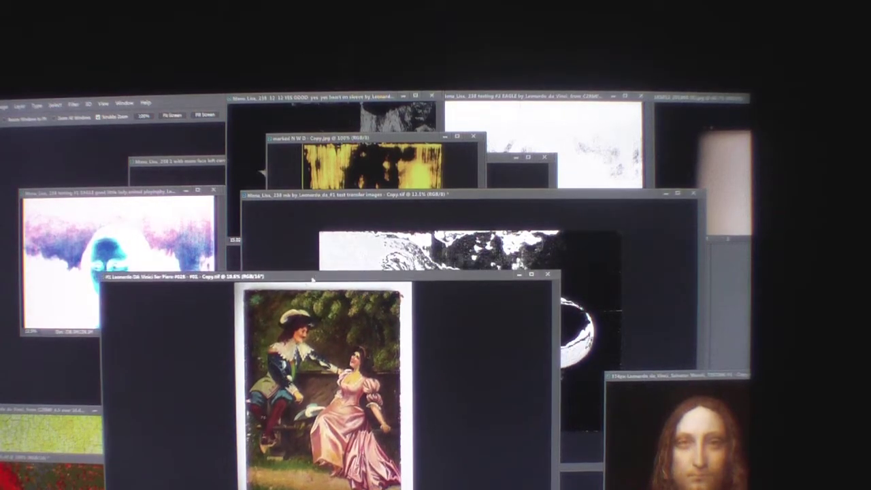
click(7, 104)
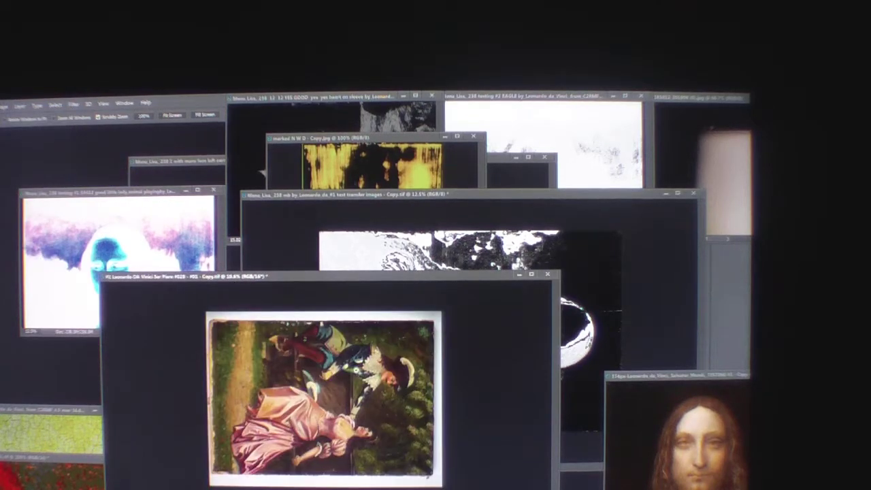
Zoom into the rotated couple painting twice and shift its window up over the black-and-white image
drag(342, 392, 427, 308)
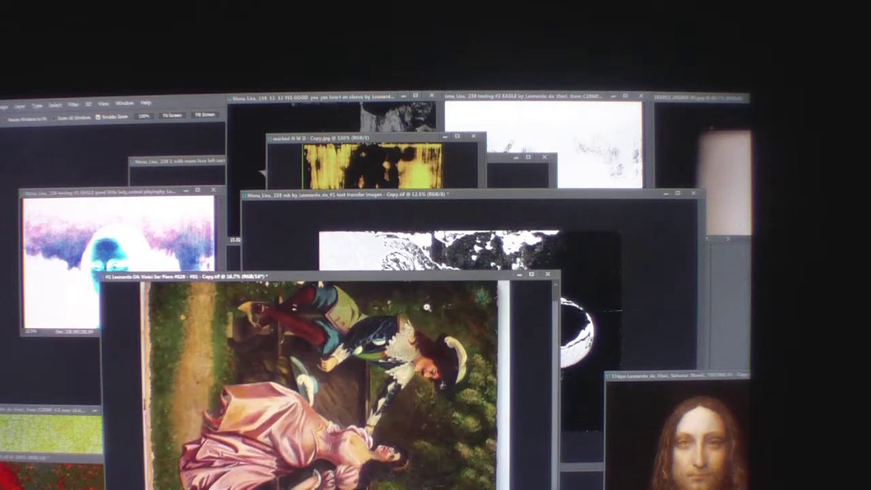
drag(432, 270, 534, 239)
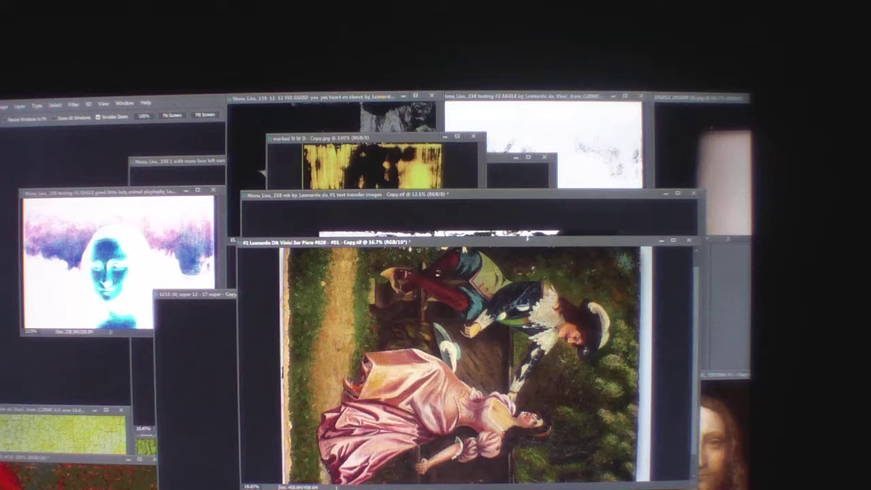
click(483, 385)
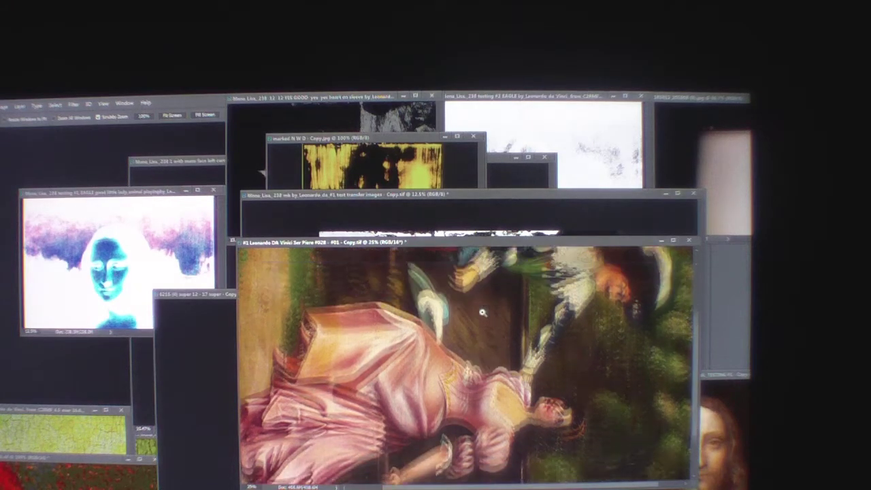
scroll(485, 268, down, 3)
drag(496, 247, 511, 209)
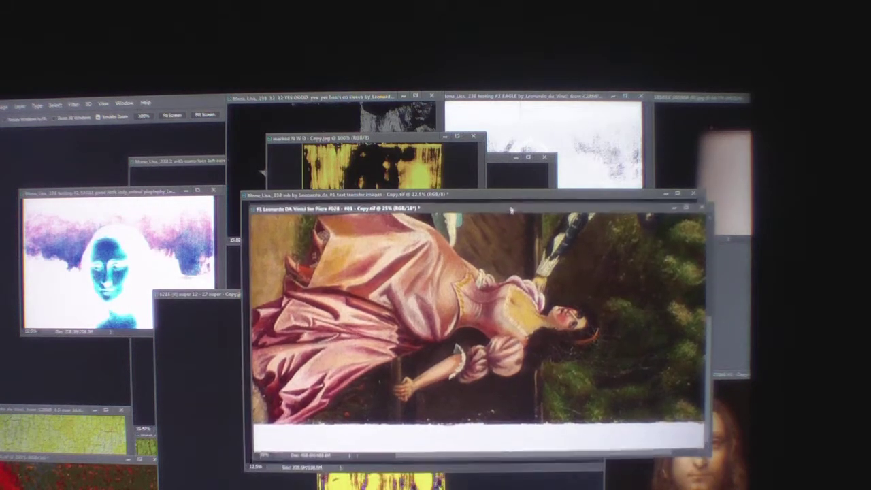